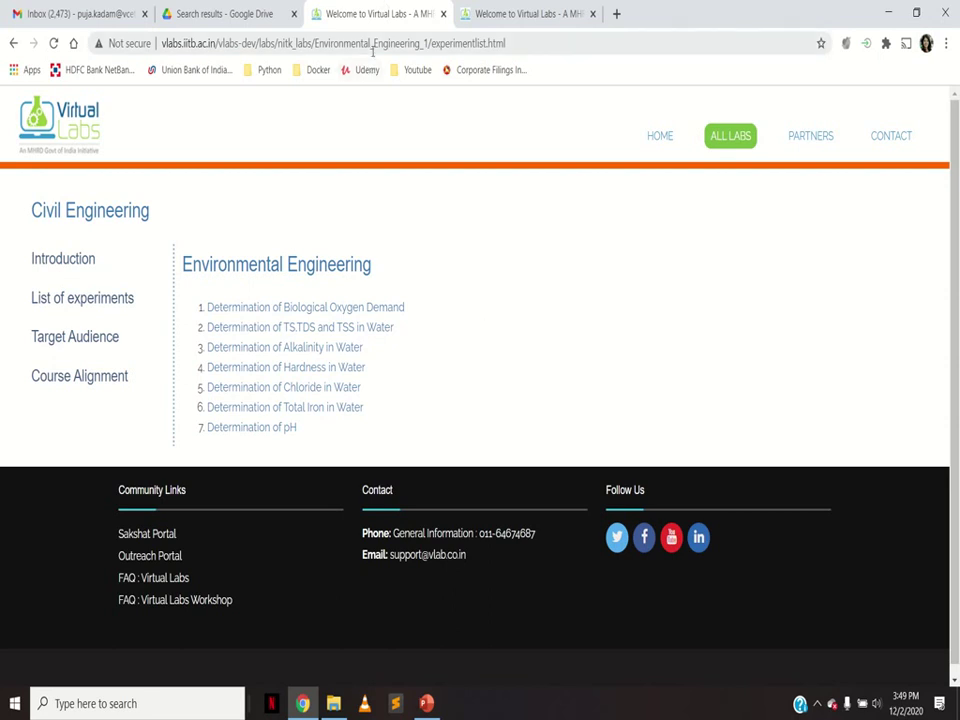
Switch to the Lab 2 tab, back to Lab 1's experiment list, then to Lab 2's welcome page.
mouse_move(559, 6)
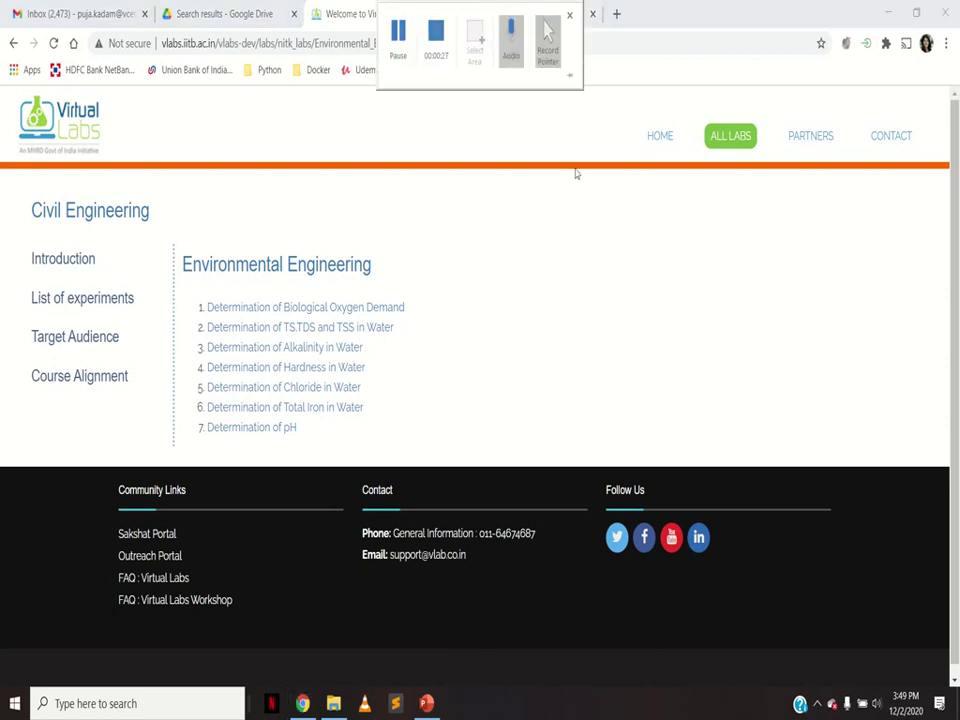
left_click(525, 14)
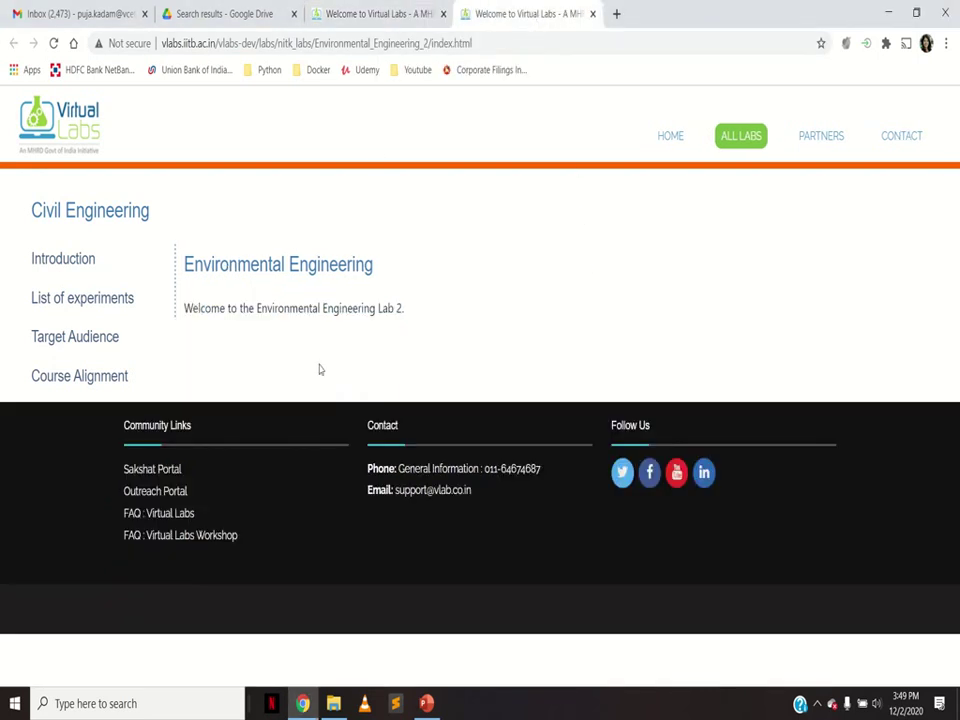
mouse_move(412, 20)
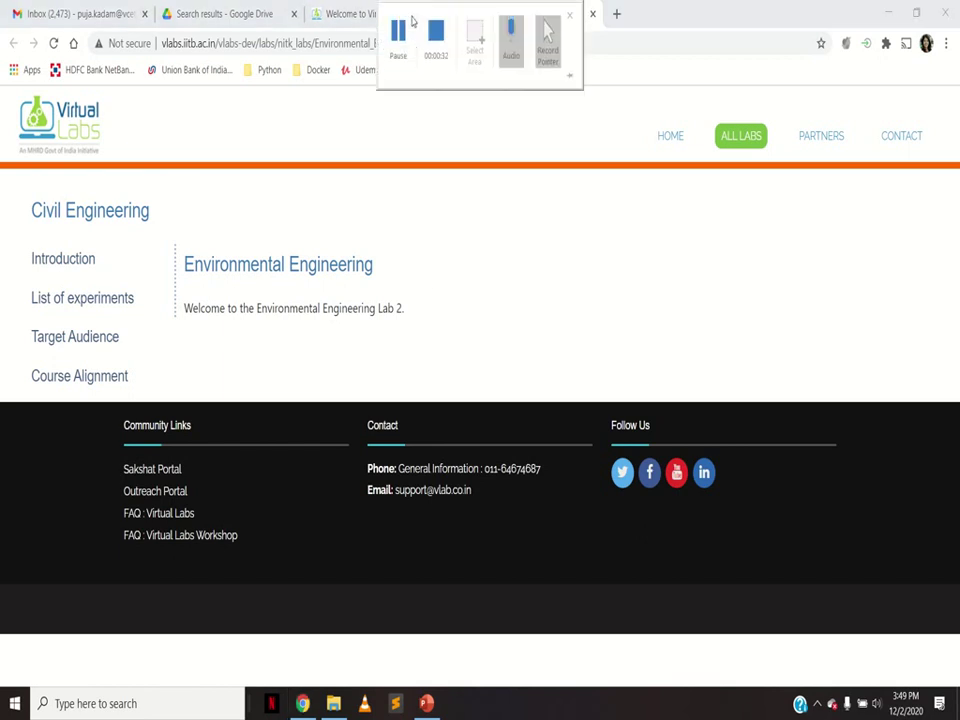
left_click(356, 22)
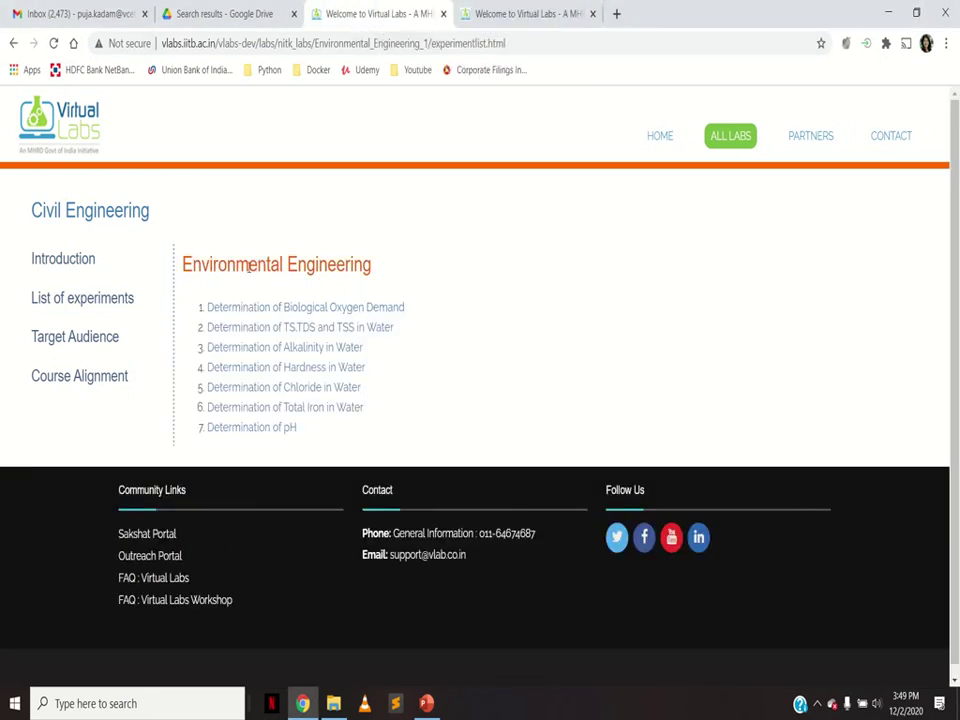
mouse_move(559, 16)
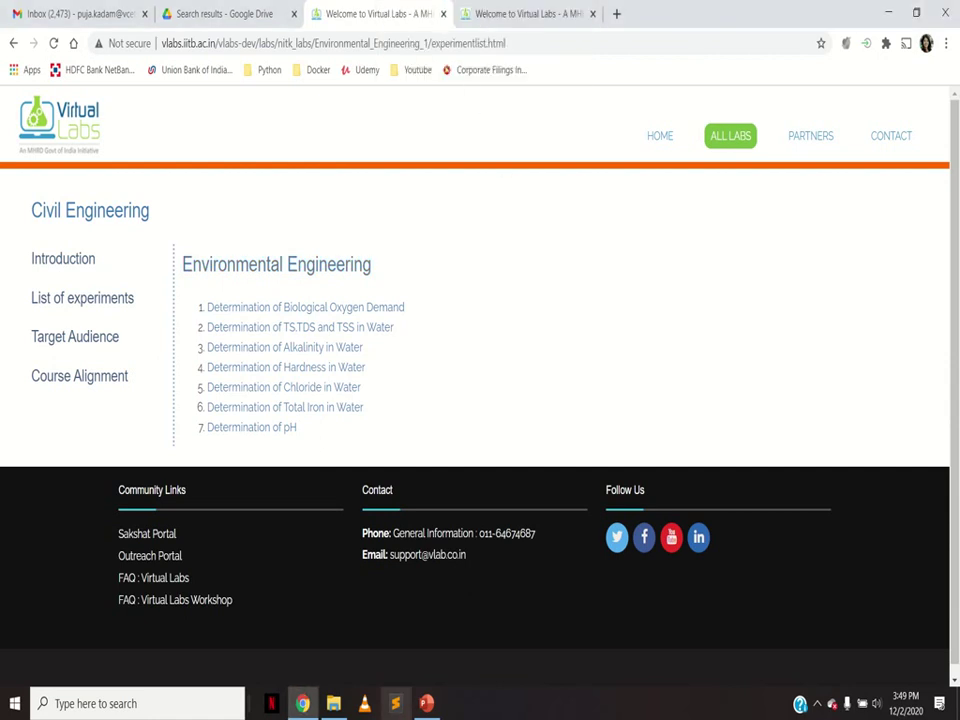
left_click(514, 10)
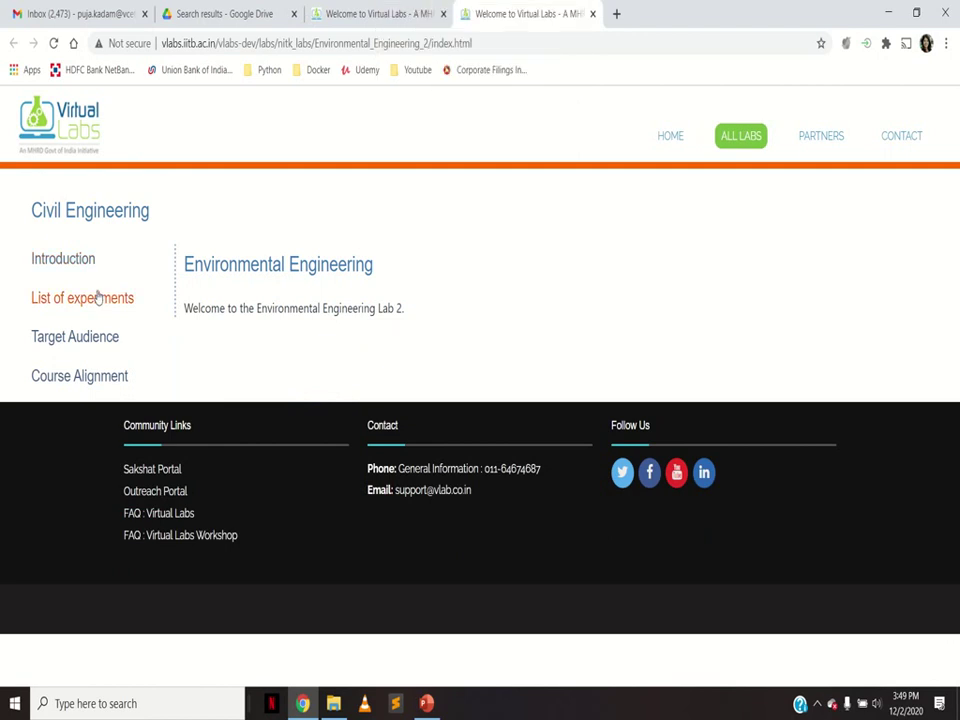
View Lab 2's experiment list, then return to the Environmental_Engineering_1 tab's seven experiments.
left_click(40, 298)
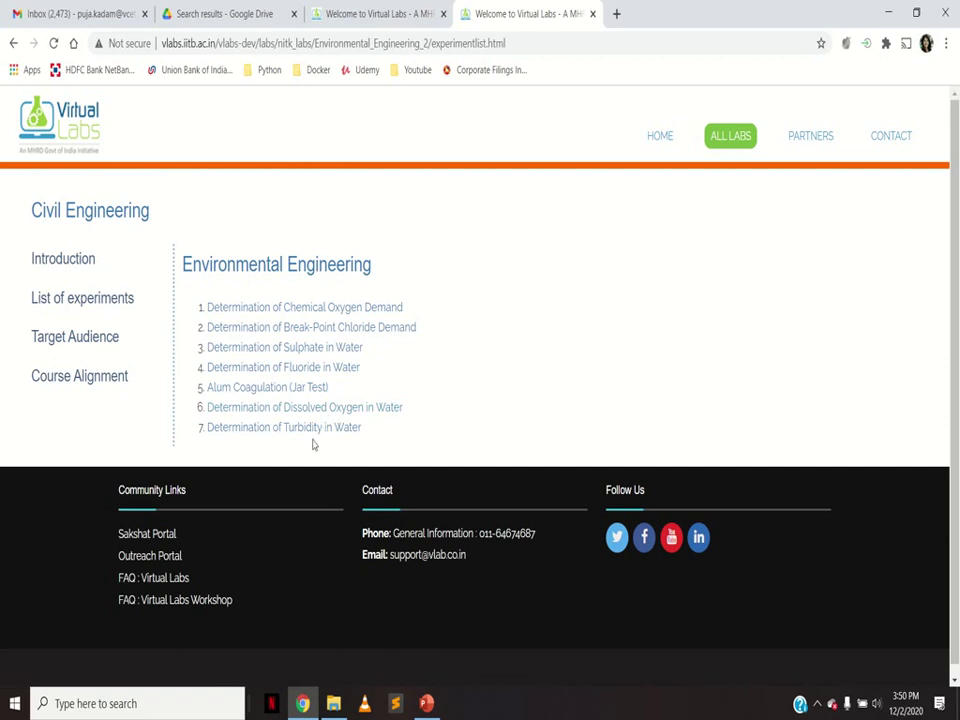
key("ctrl+shift+Tab")
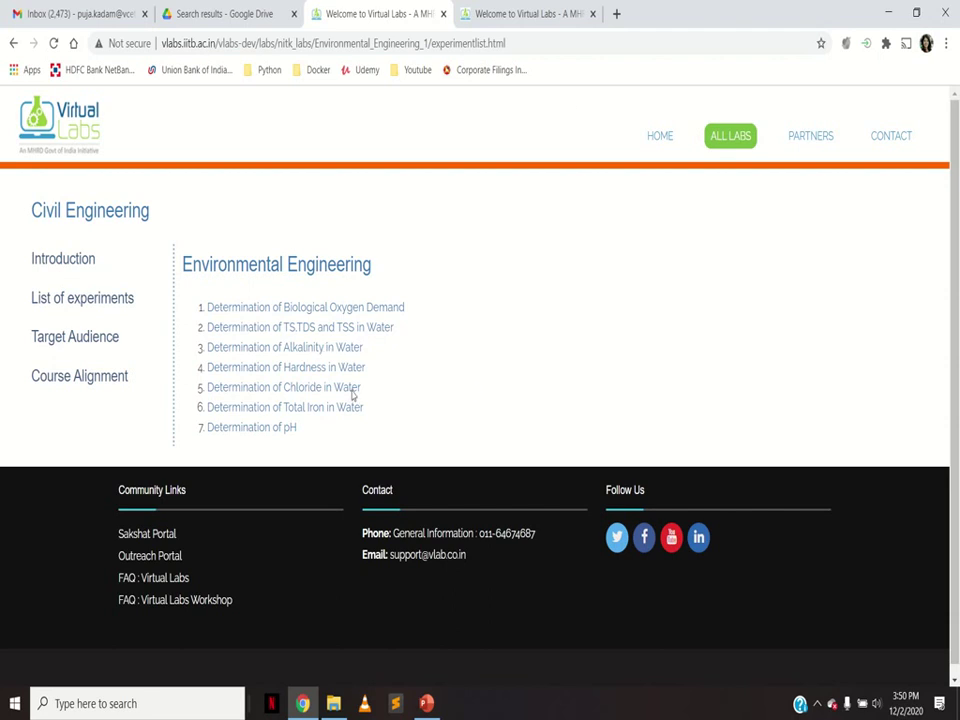
Open the Determination of pH experiment and read through its Theory page.
left_click(283, 428)
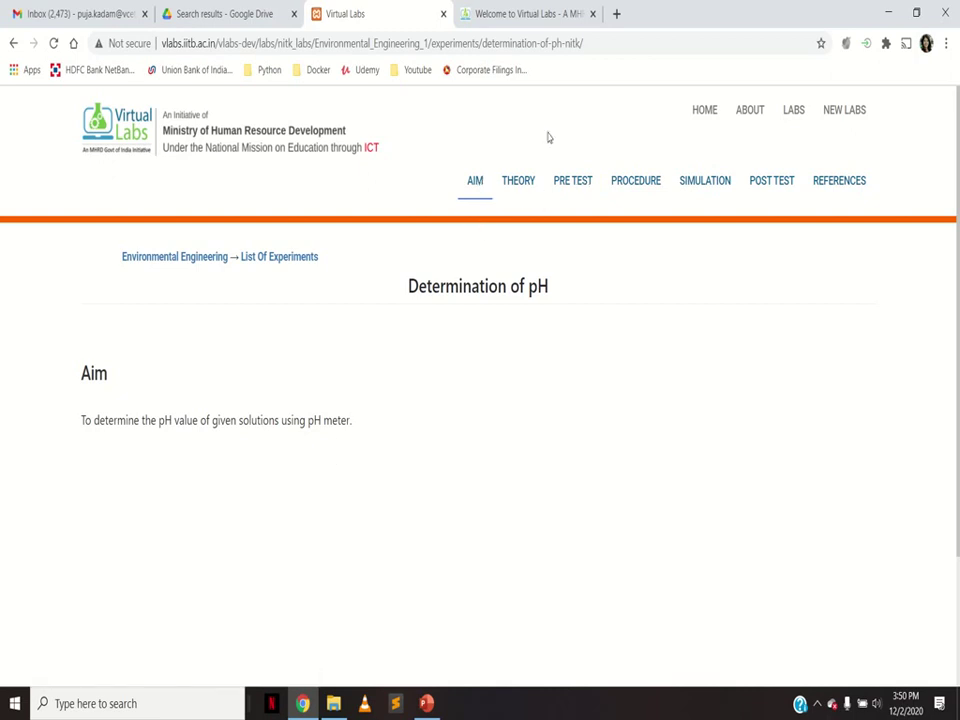
left_click(515, 183)
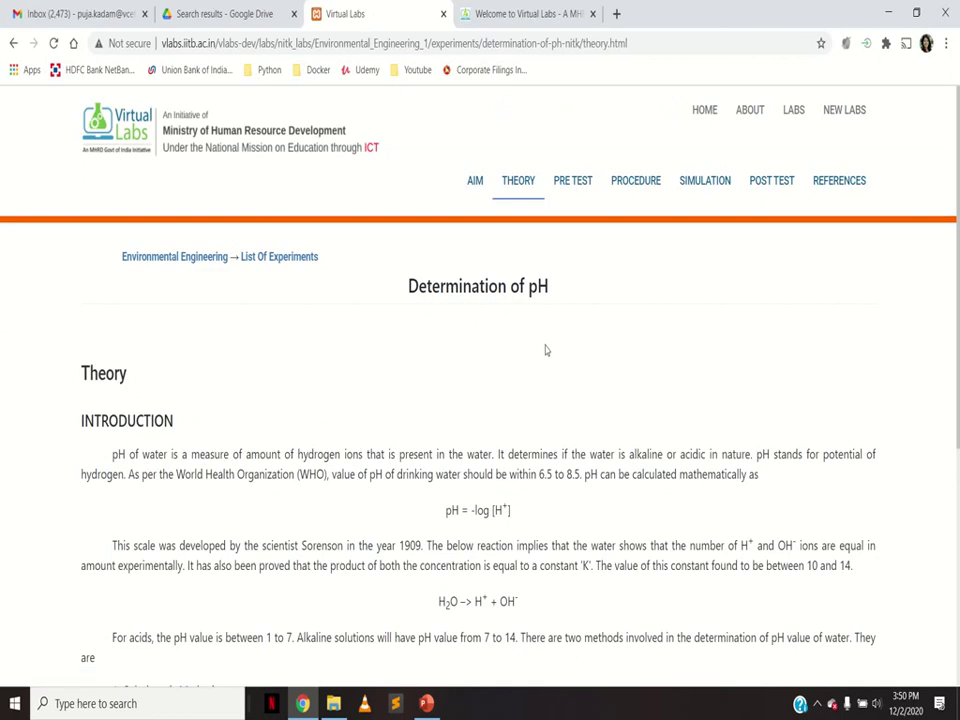
scroll(555, 360, "down", 2)
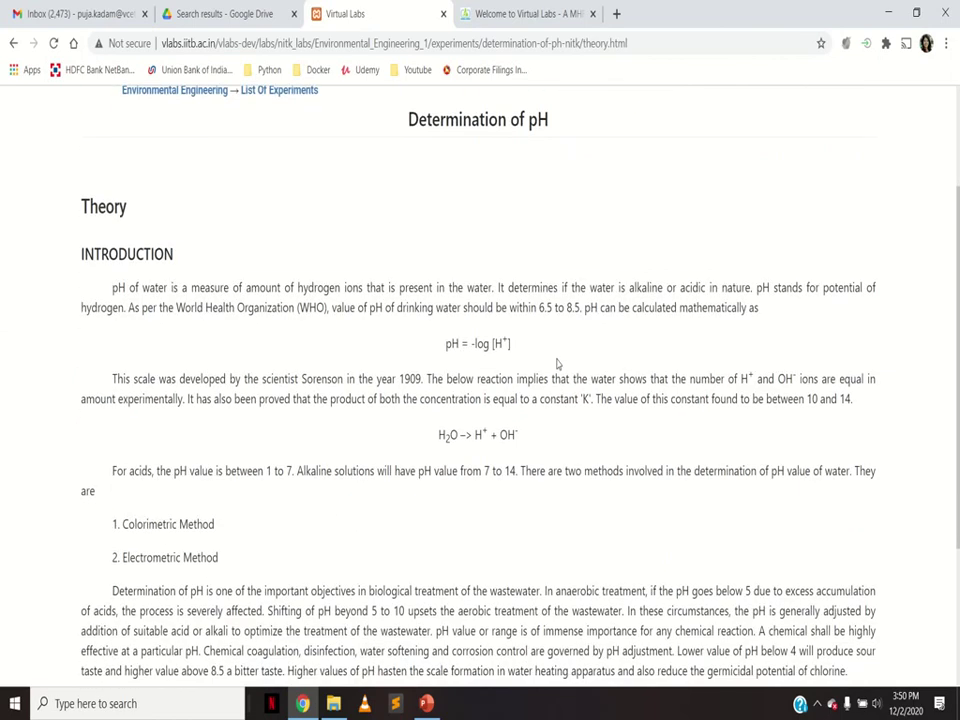
scroll(558, 364, "down", 2)
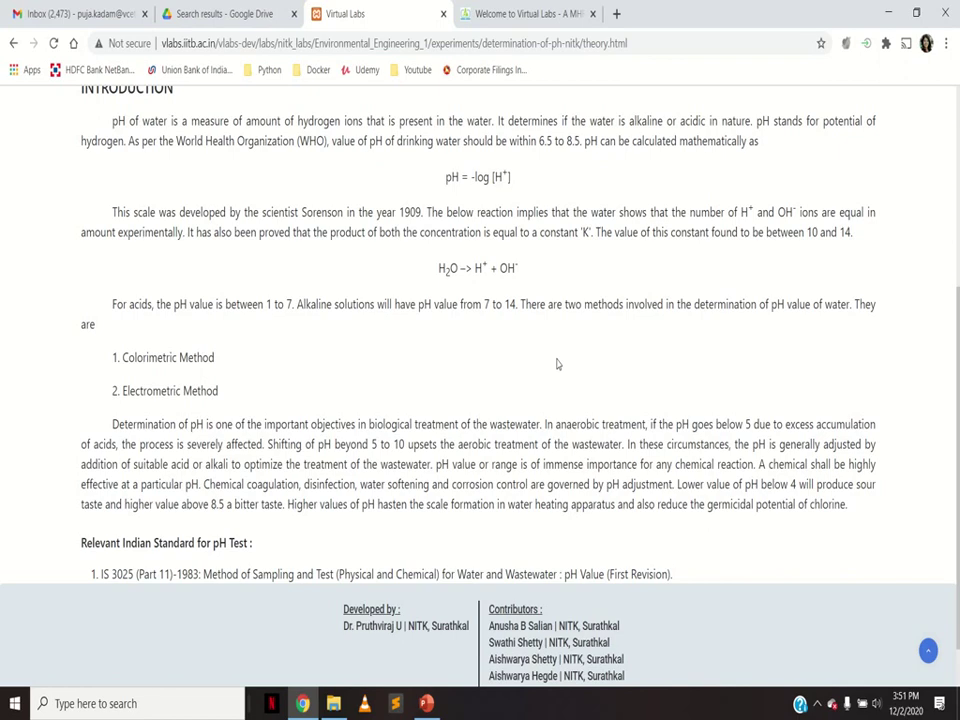
scroll(558, 364, "up", 3)
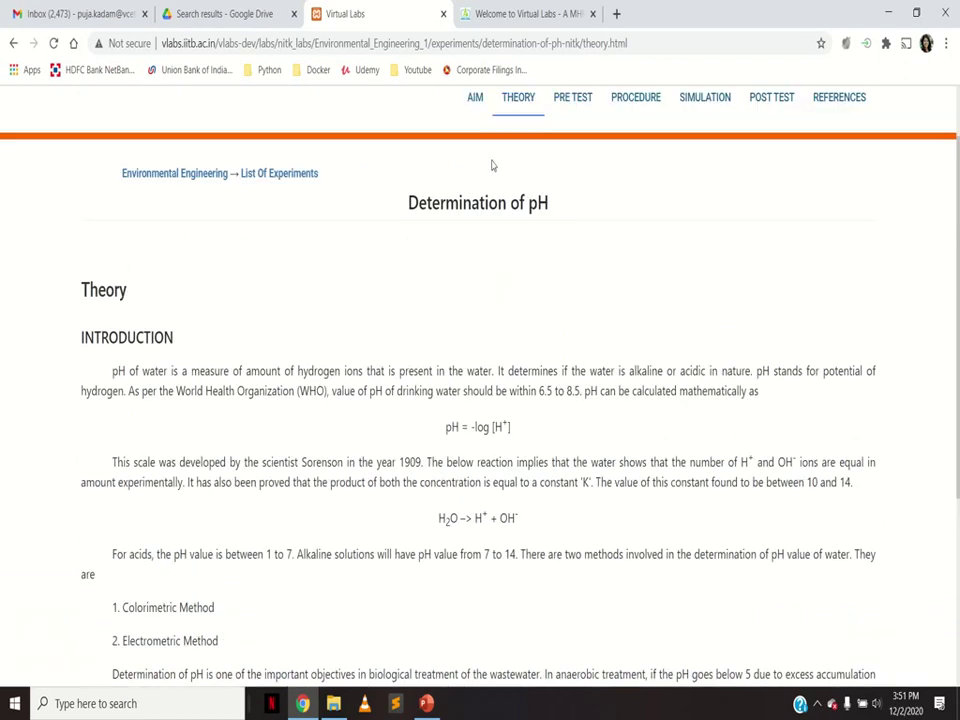
Look over the five Pre Test questions, then go to the Procedure page.
left_click(566, 97)
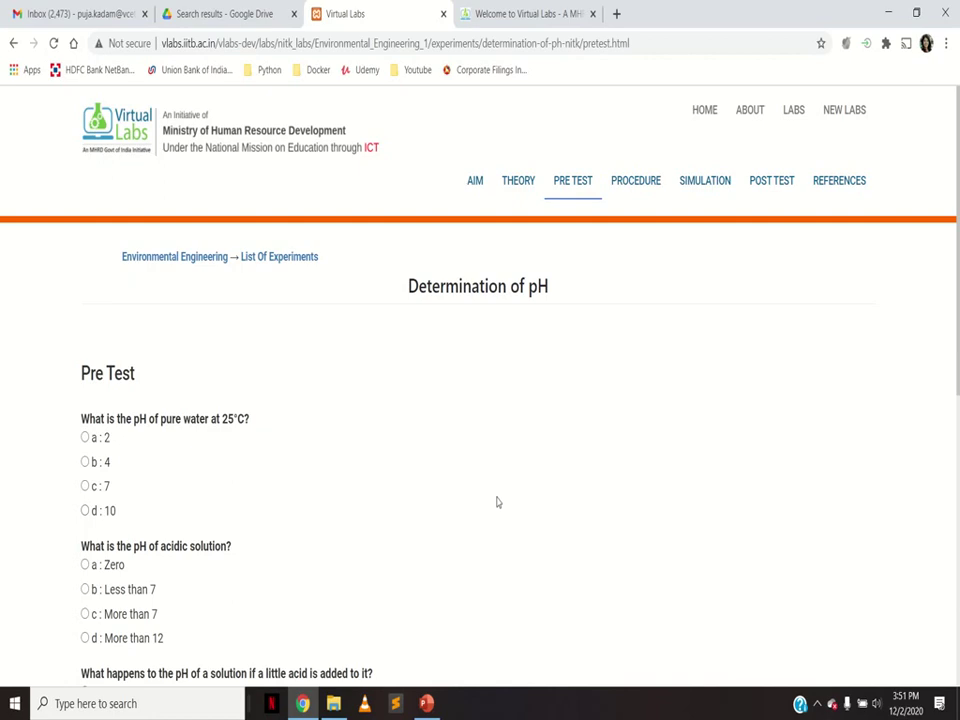
scroll(497, 503, "down", 5)
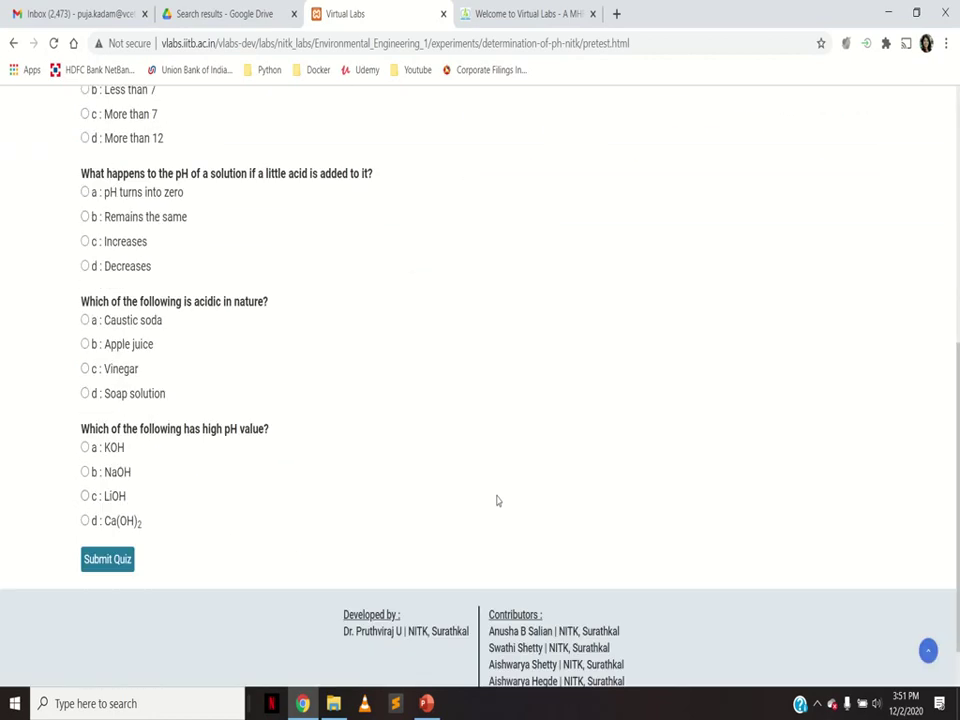
scroll(497, 500, "up", 6)
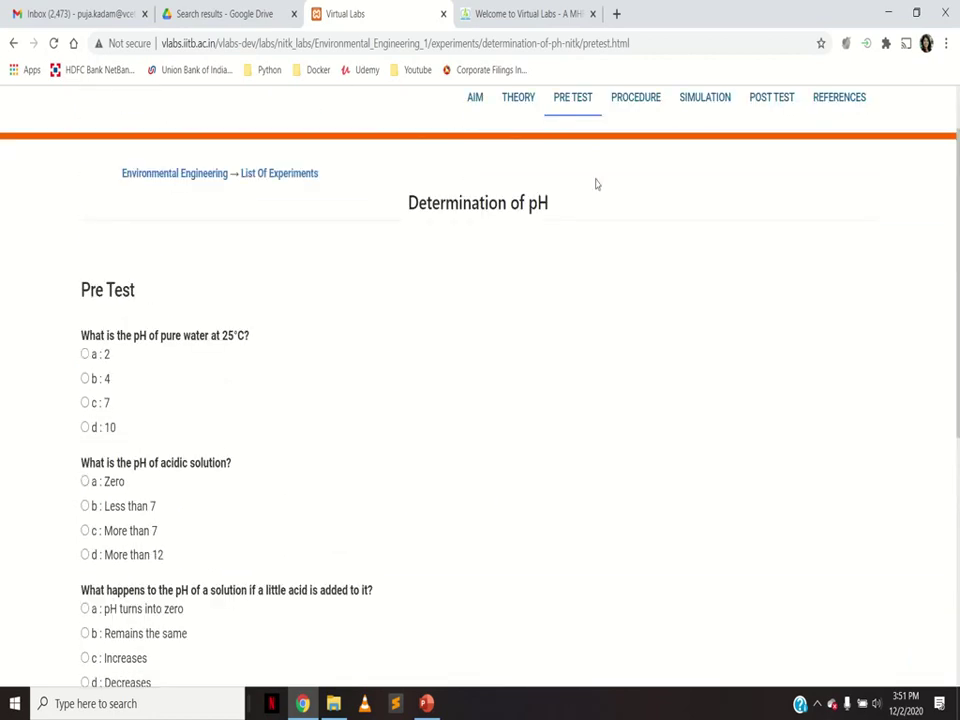
left_click(624, 99)
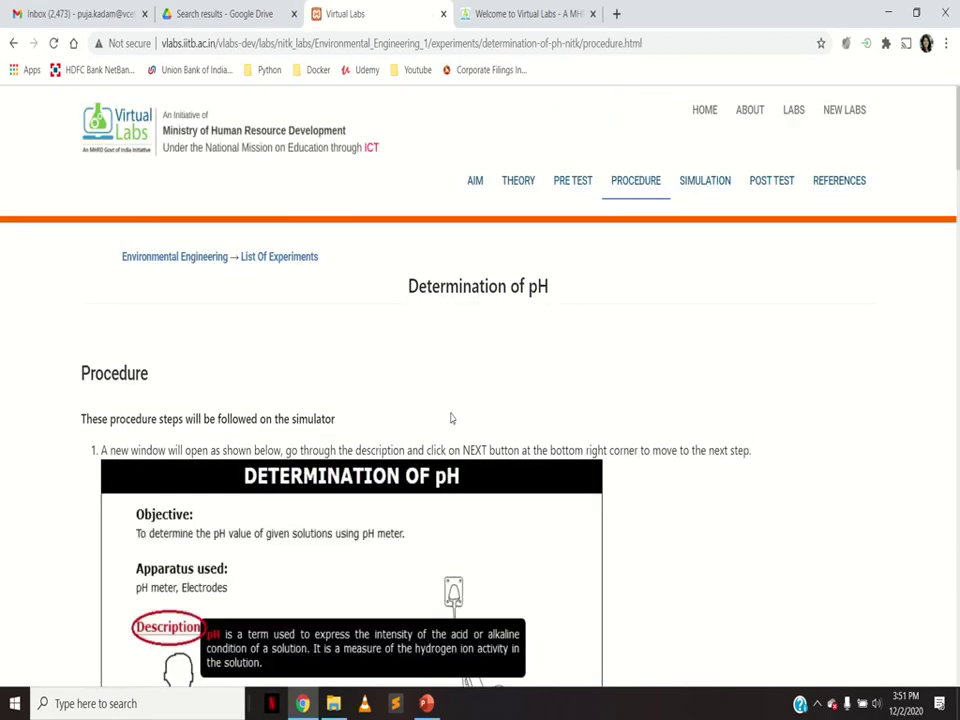
Read through the Determination of pH procedure steps, then go to the SIMULATION page.
scroll(450, 418, "down", 2)
scroll(552, 414, "down", 2)
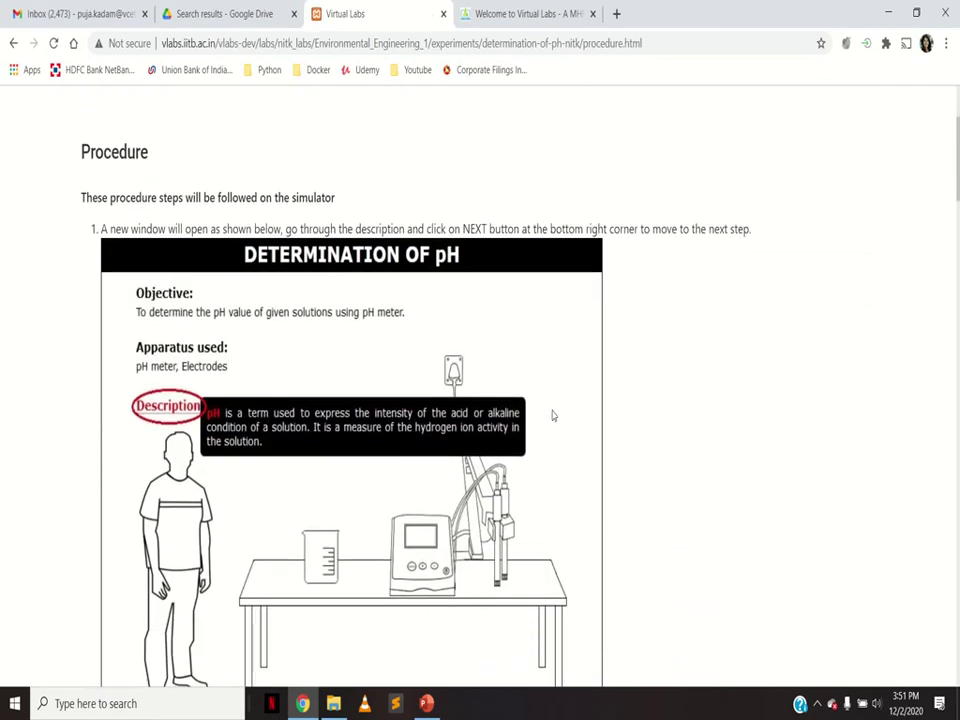
scroll(552, 414, "down", 3)
scroll(552, 414, "down", 4)
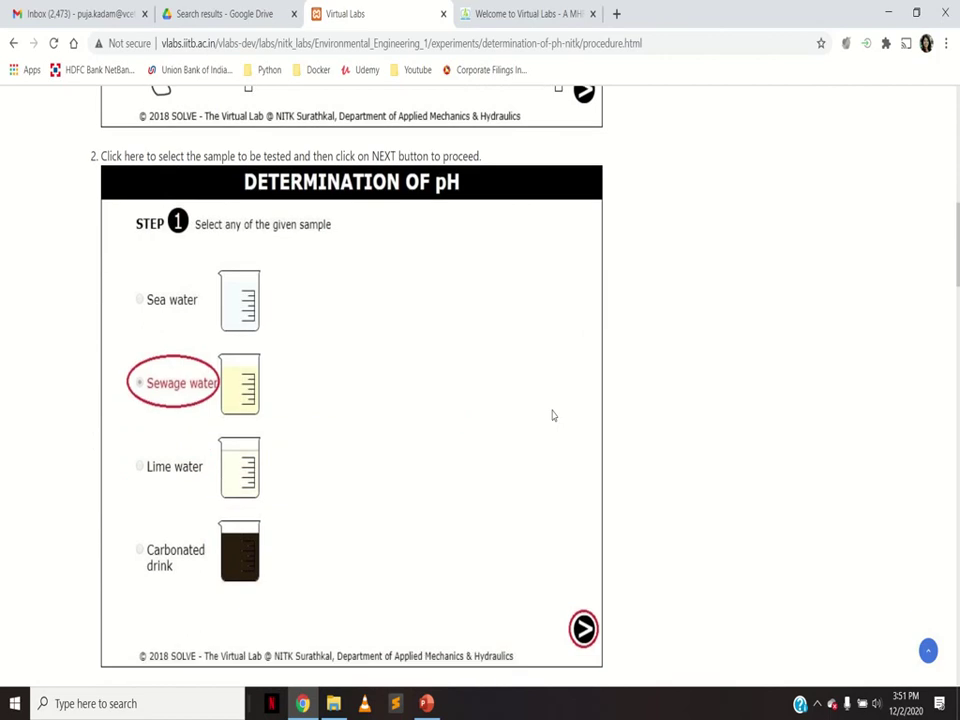
scroll(552, 414, "down", 11)
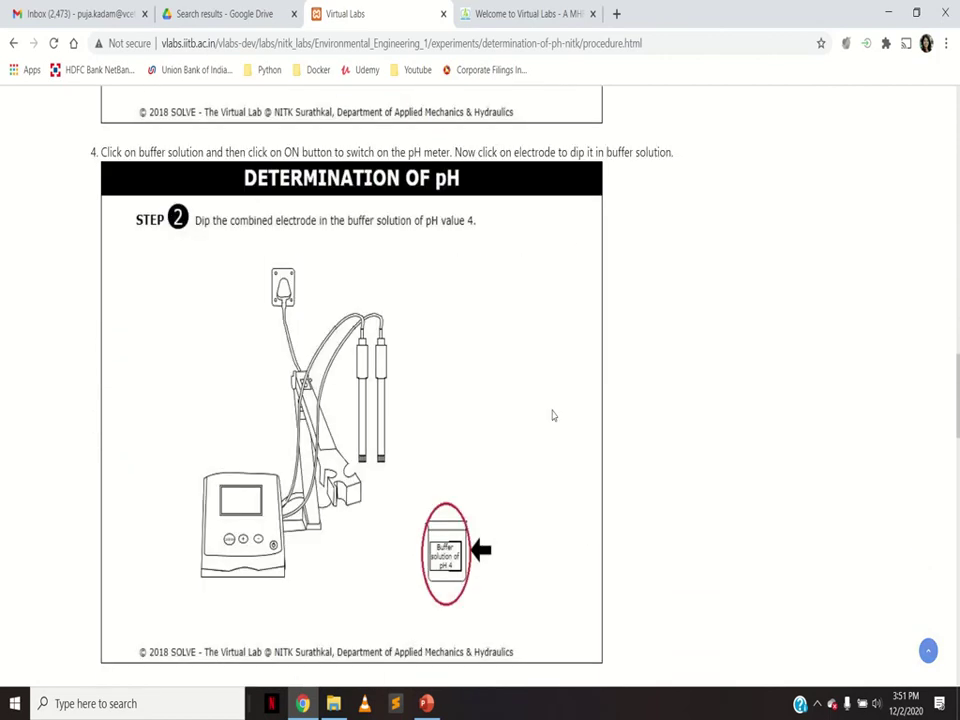
scroll(552, 414, "down", 1)
scroll(552, 414, "down", 13)
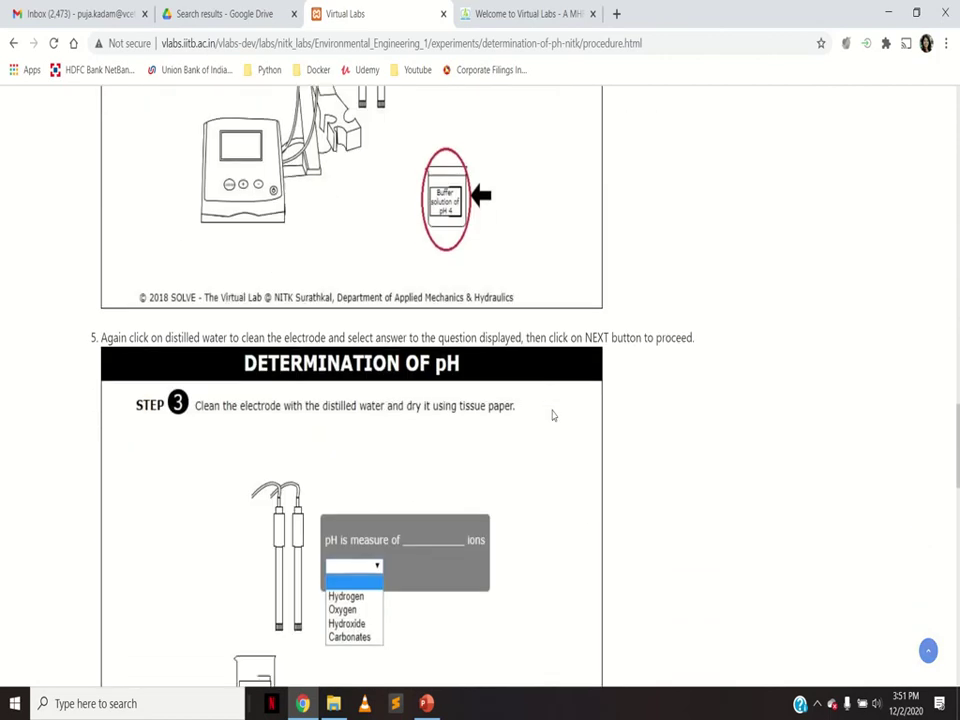
scroll(552, 414, "down", 2)
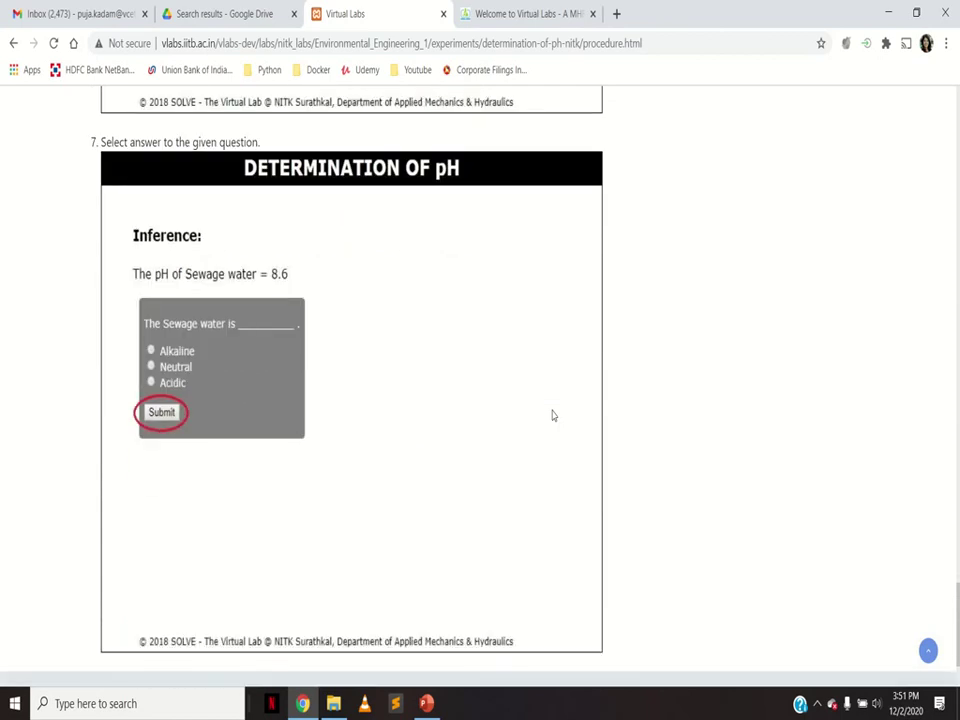
scroll(552, 414, "up", 20)
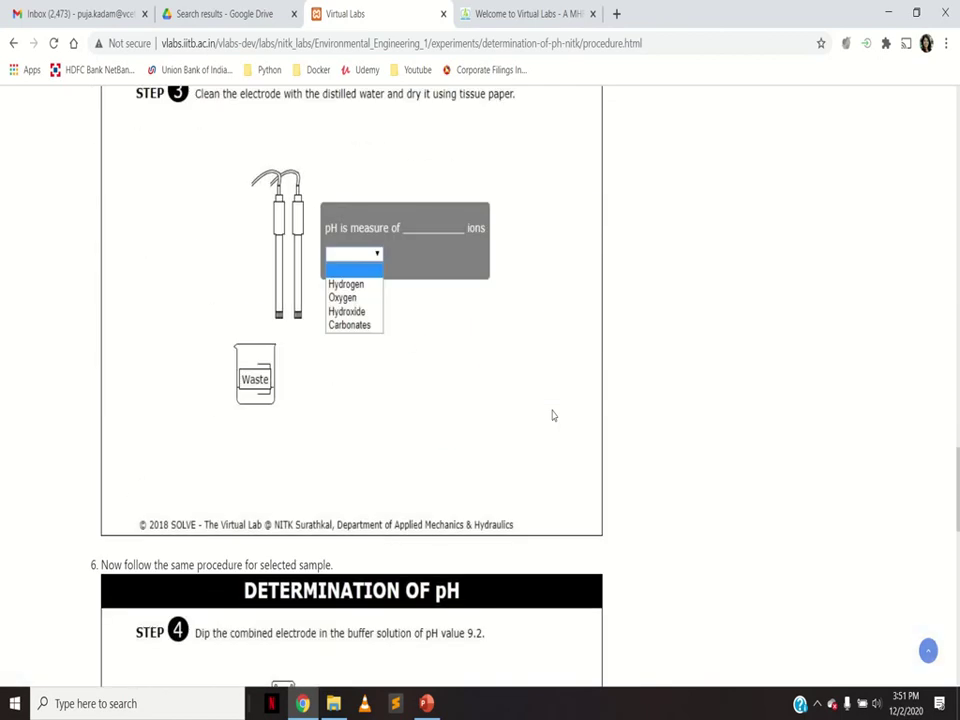
scroll(552, 414, "up", 14)
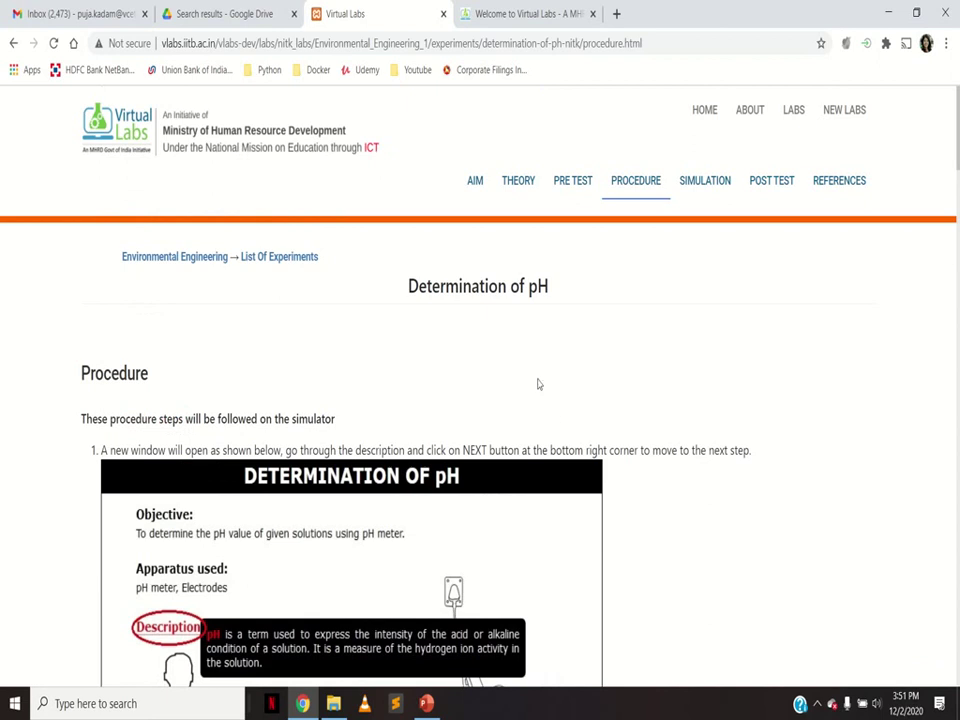
left_click(713, 186)
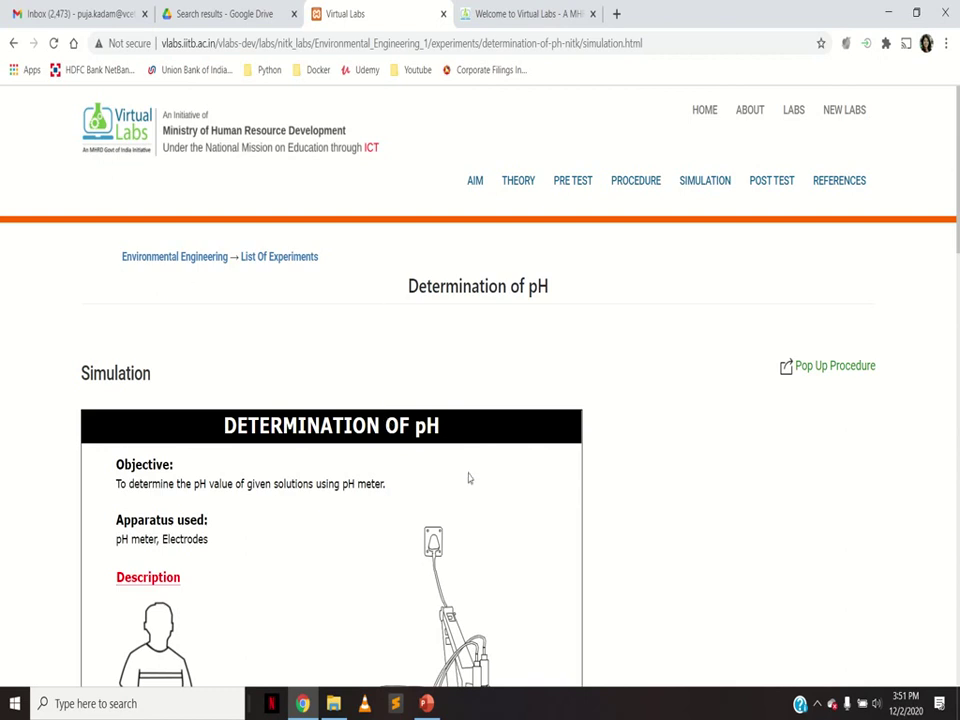
Skip past the objective, apparatus and Description to Step 1's four sample choices.
scroll(469, 478, "down", 1)
scroll(474, 463, "down", 2)
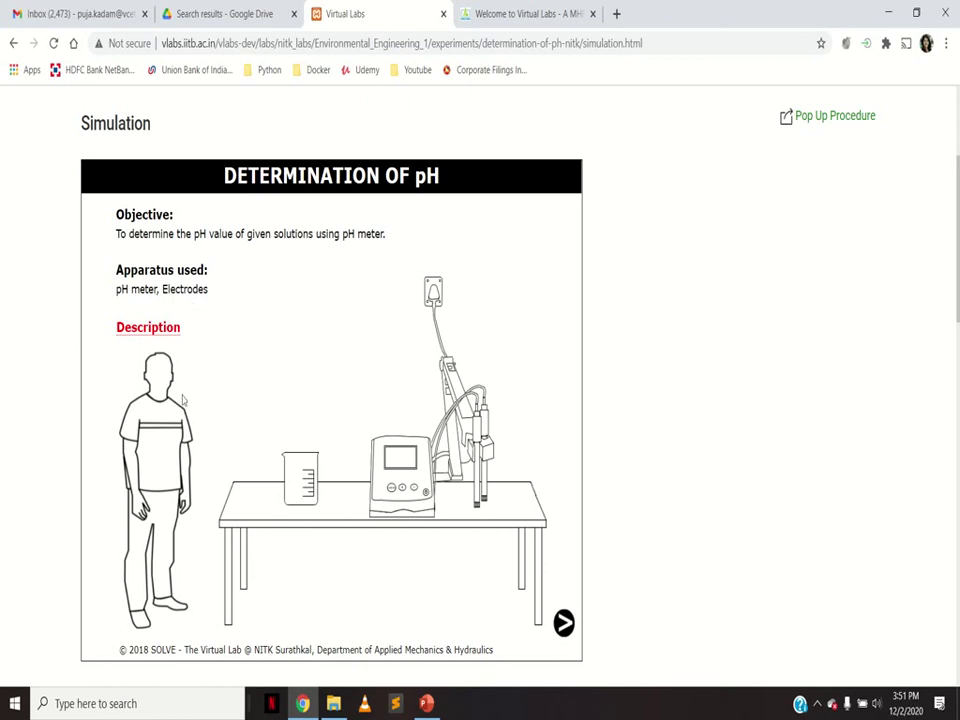
mouse_move(165, 337)
left_click(564, 624)
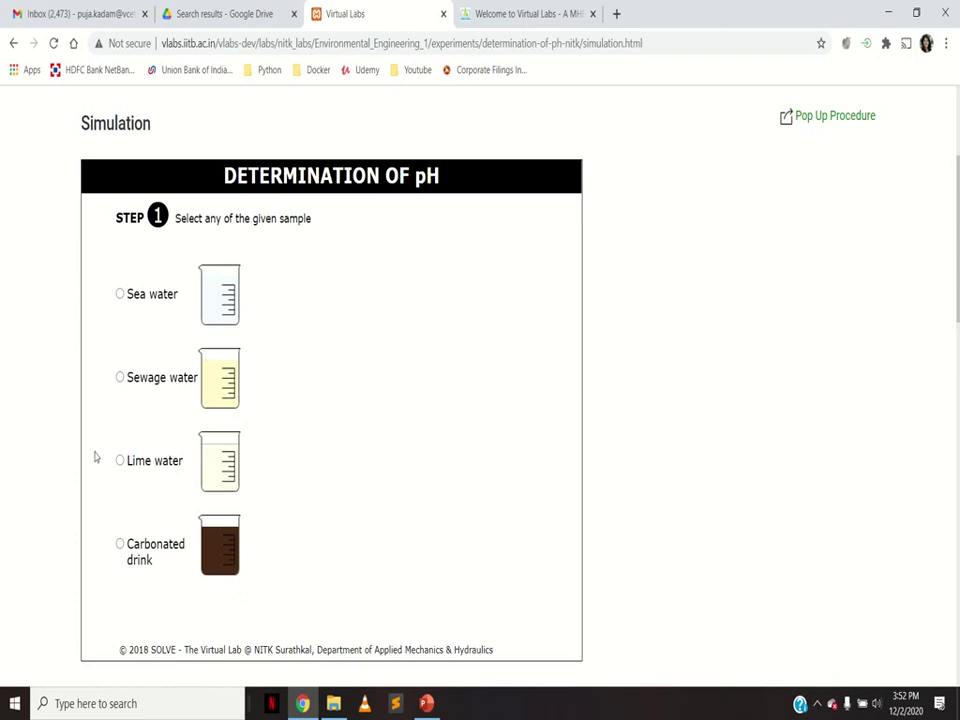
Pick Sea water as the sample and advance past calibration to the electrode-cleaning step.
left_click(120, 294)
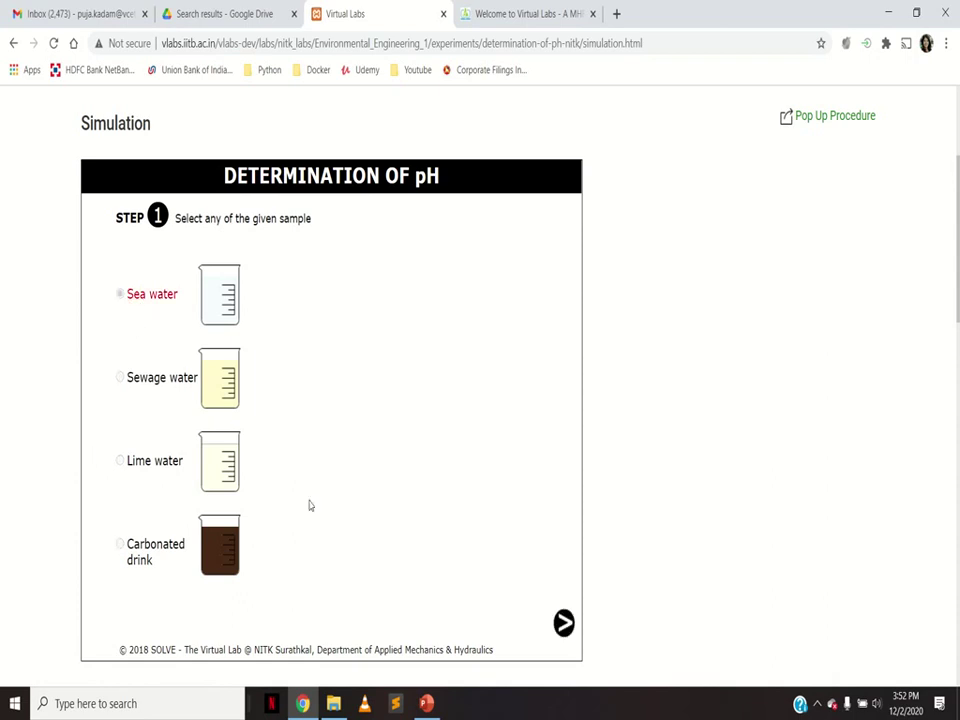
left_click(564, 624)
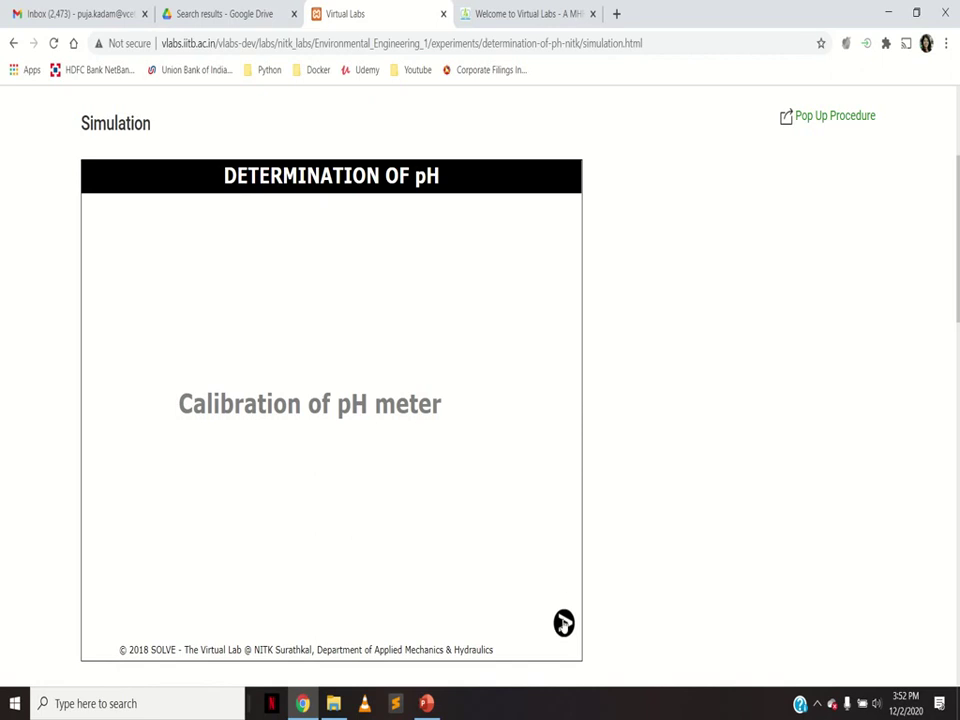
left_click(563, 623)
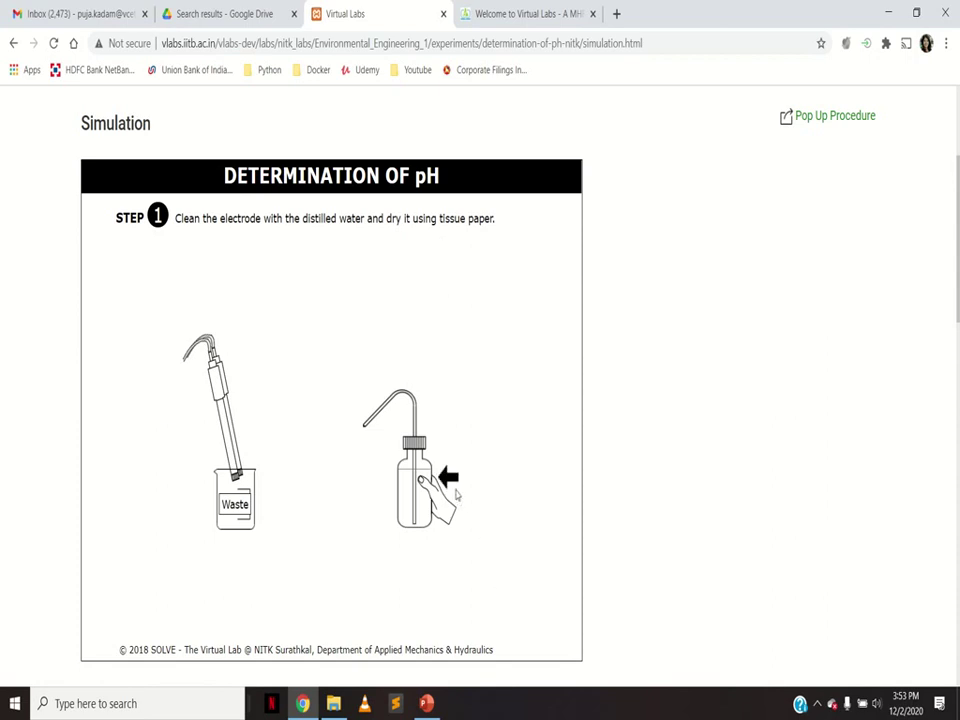
Rinse the electrode with distilled water, dry it, and answer 'a logarithmic scale'.
left_click(449, 480)
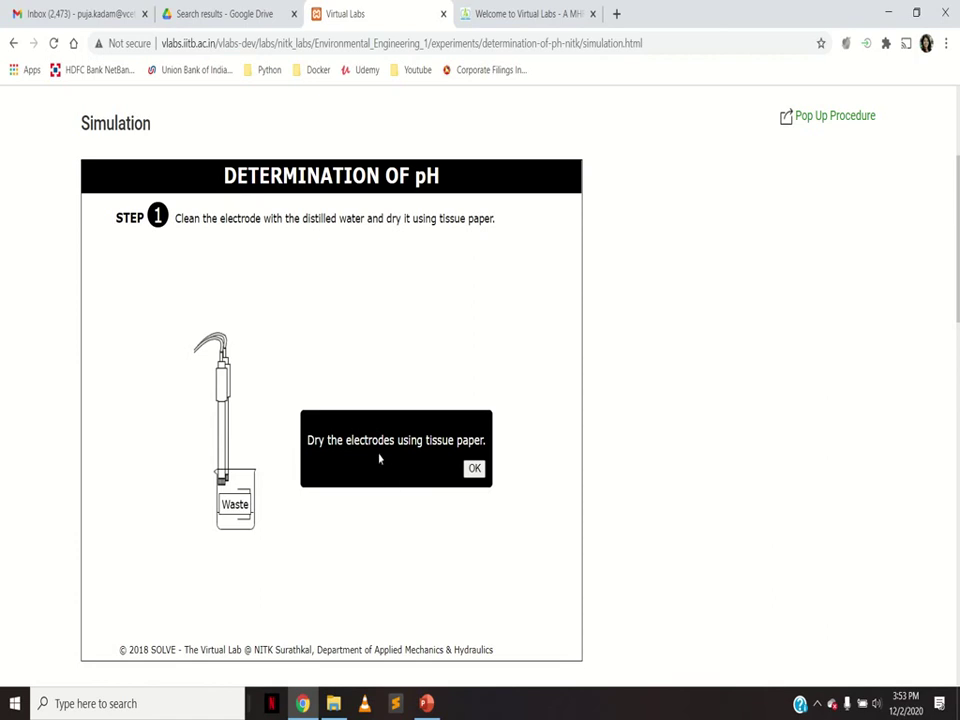
left_click(477, 468)
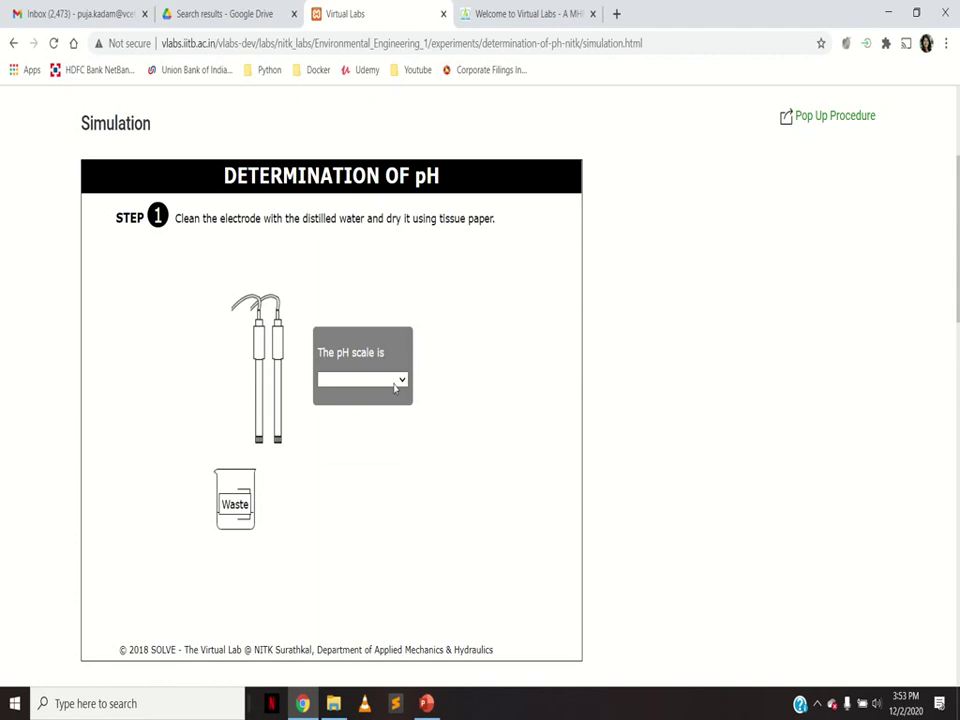
left_click(396, 380)
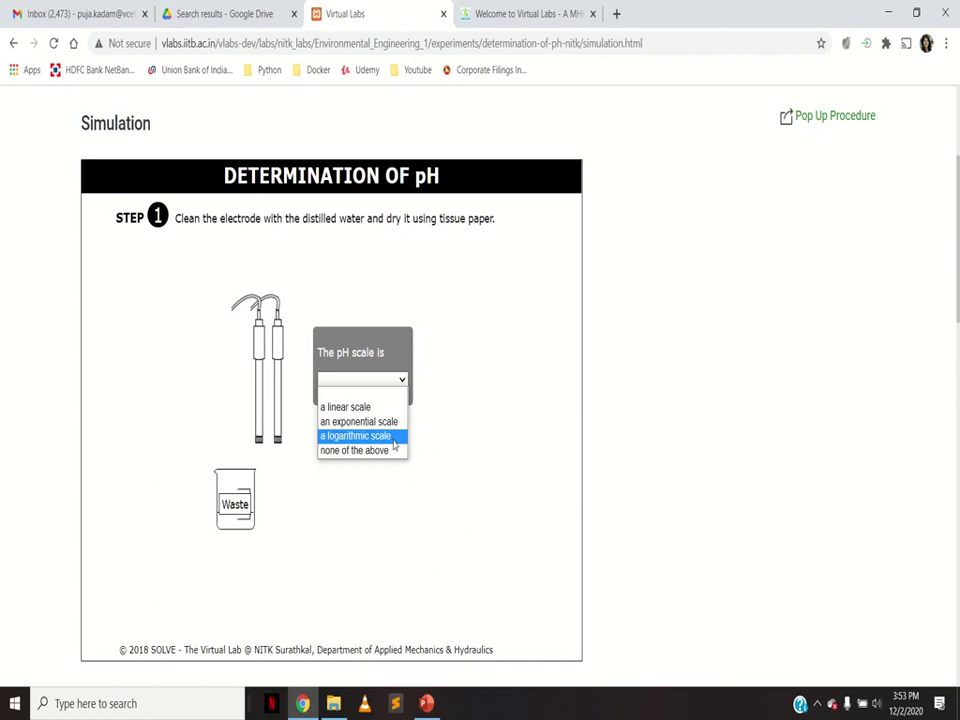
left_click(394, 437)
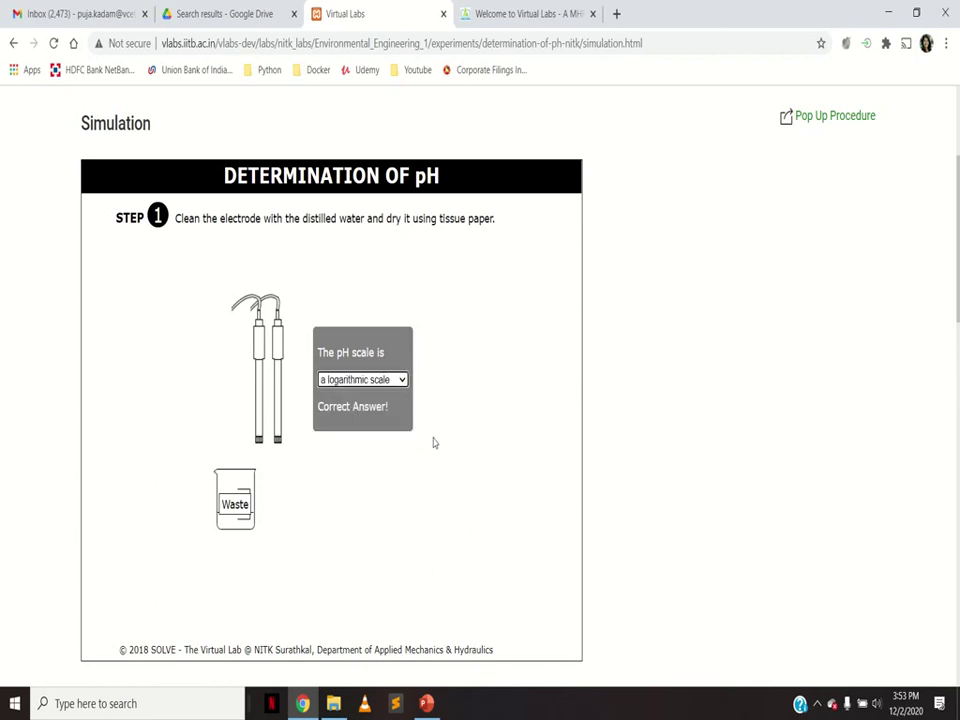